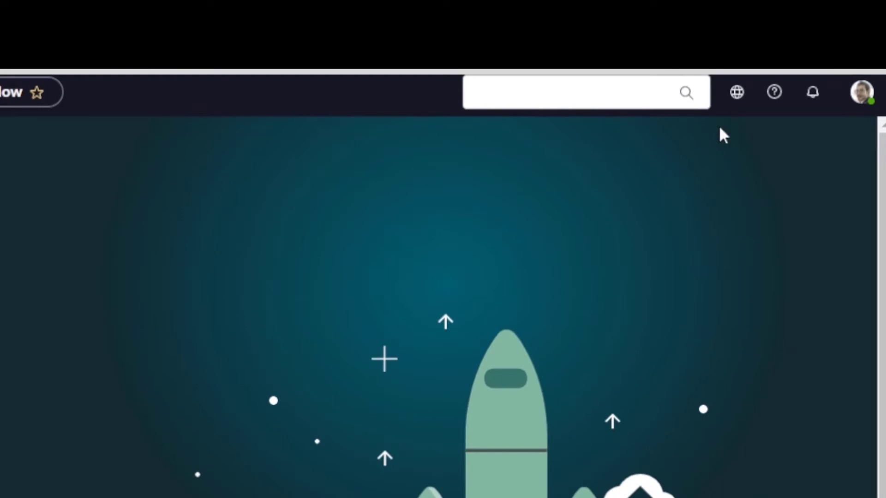
click(861, 93)
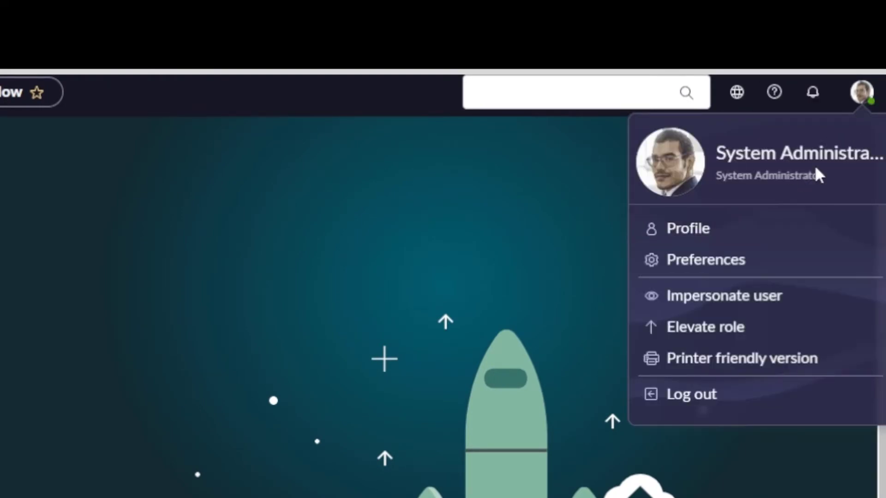
click(694, 239)
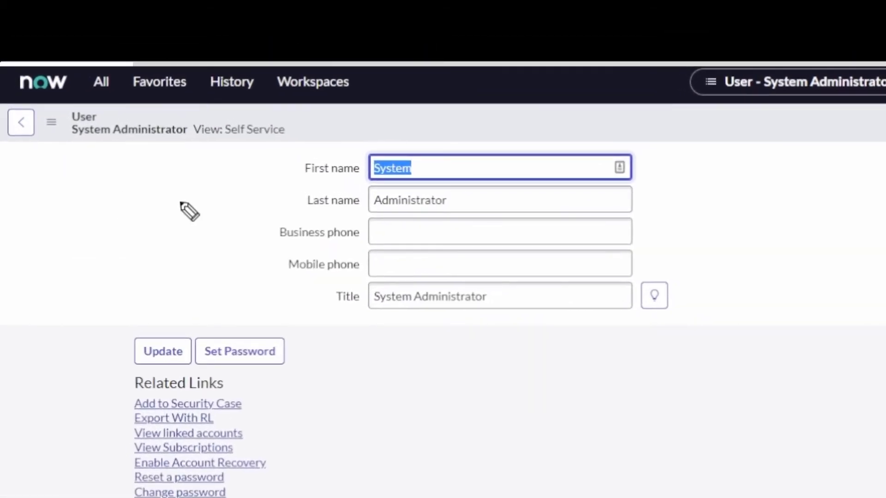
mouse_move(132, 241)
mouse_down()
mouse_move(211, 143)
mouse_move(230, 195)
mouse_up()
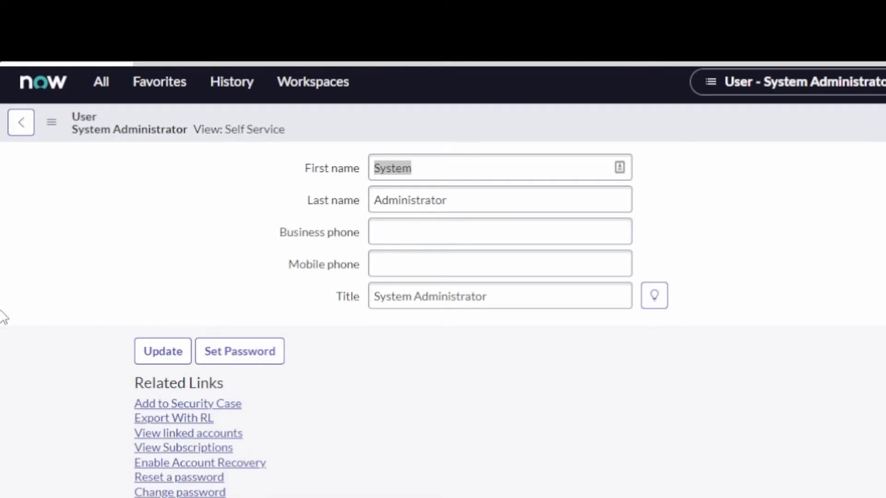
drag(4, 103, 234, 207)
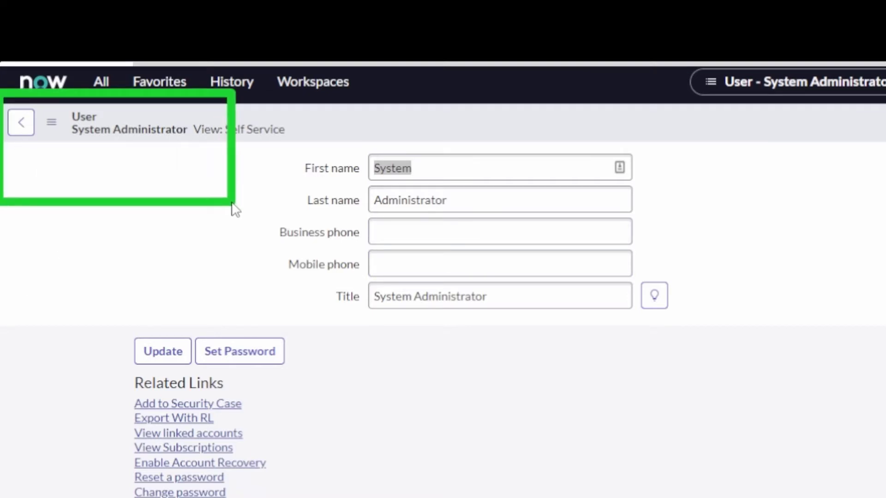
- Switch the profile form to Default view and scroll to the empty Delegates list
click(52, 123)
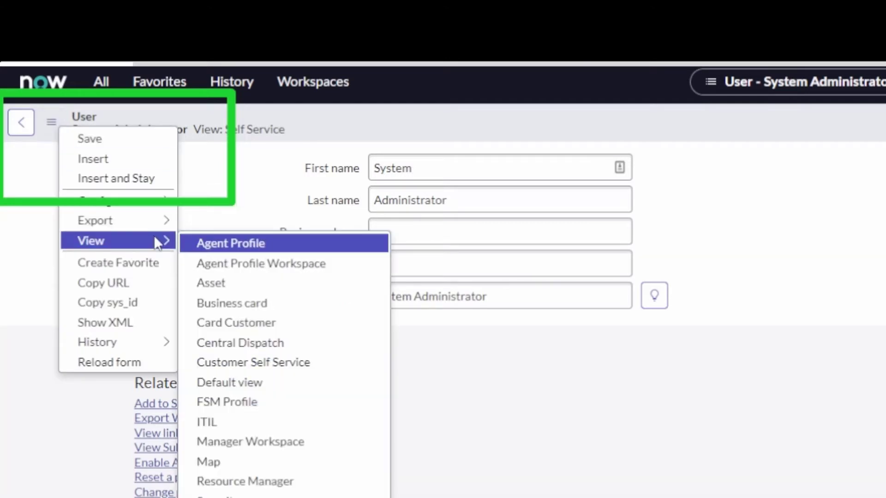
mouse_move(118, 241)
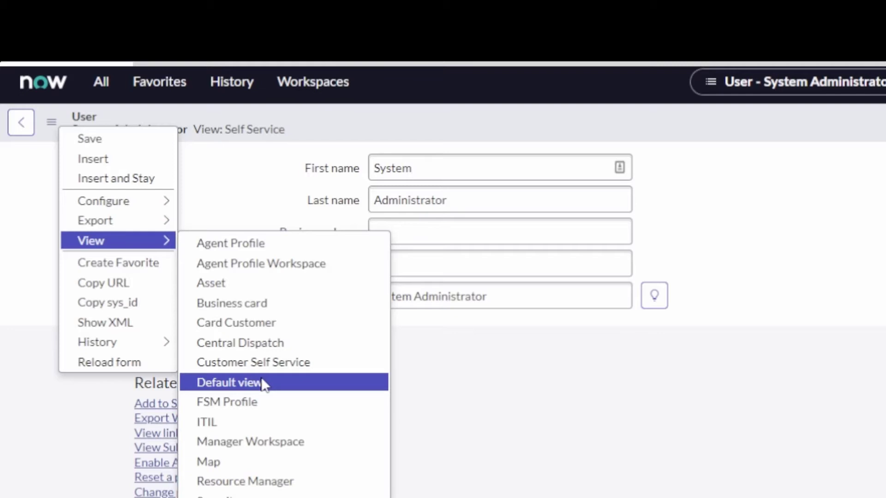
click(284, 382)
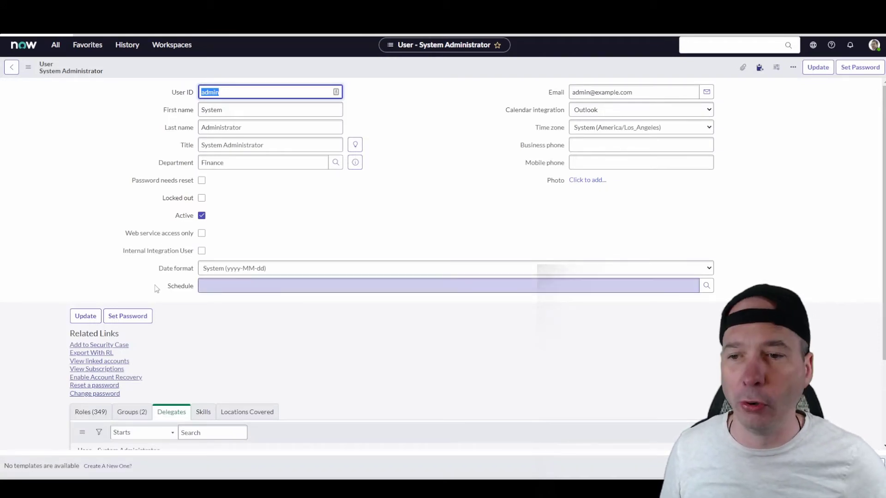
scroll(156, 289, down, 5)
scroll(156, 288, down, 5)
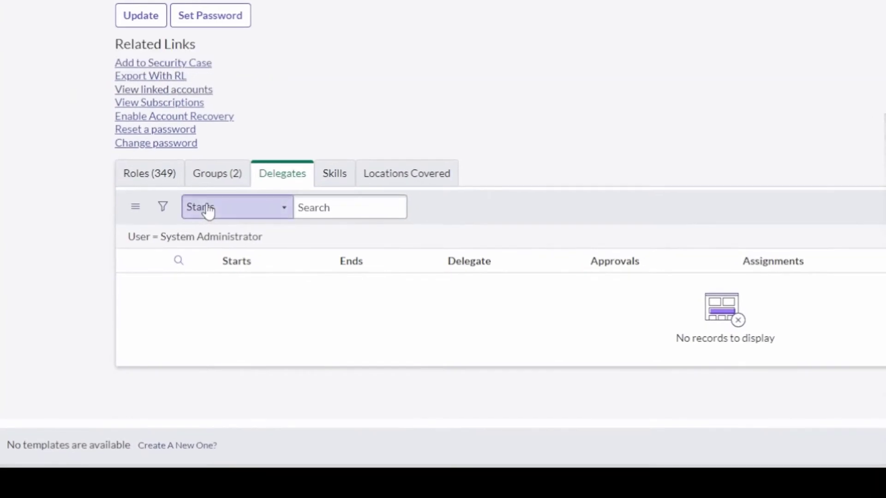
drag(408, 98, 315, 153)
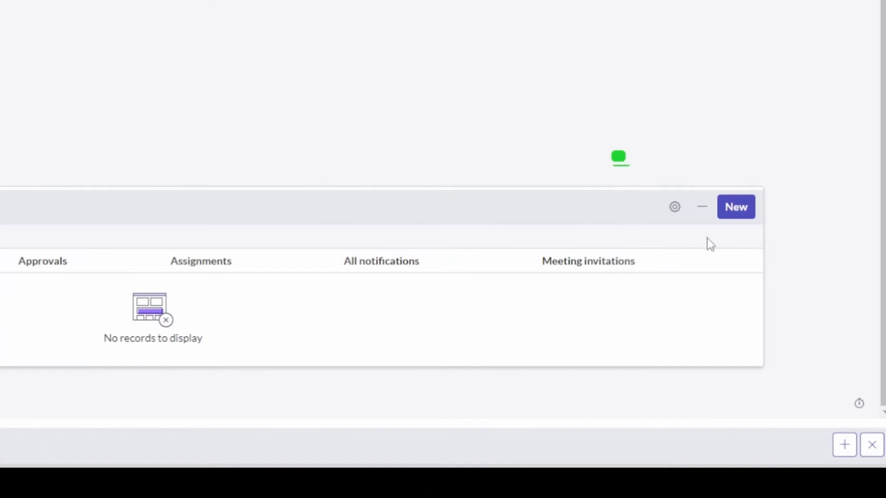
drag(707, 238, 810, 287)
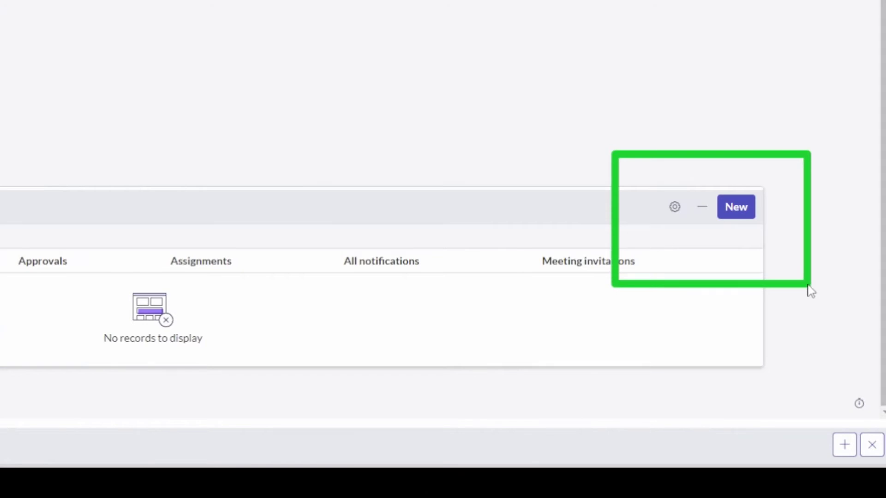
- Create a delegate record for System Administrator with Abraham Lincoln as delegate, all notifications checked
click(735, 207)
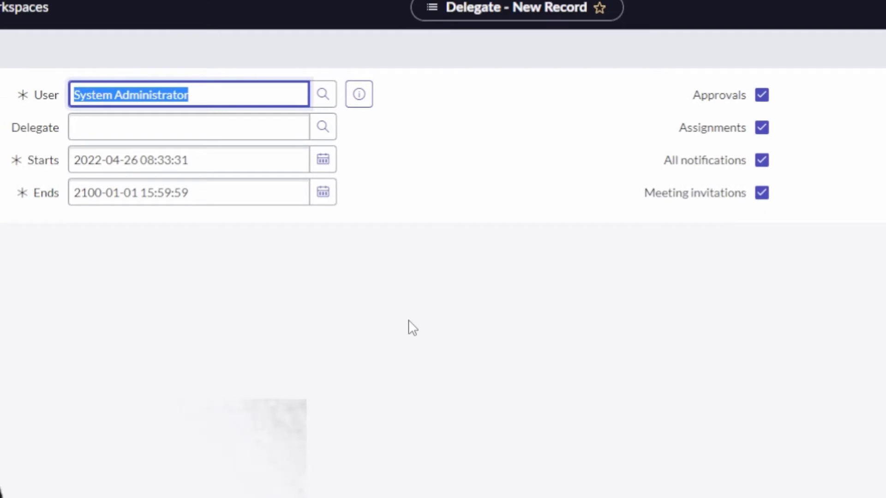
click(169, 90)
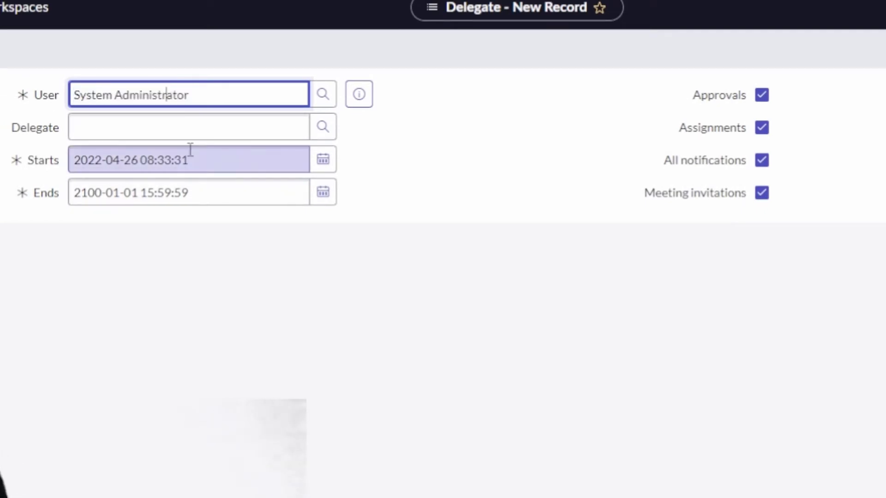
click(191, 122)
text(abra)
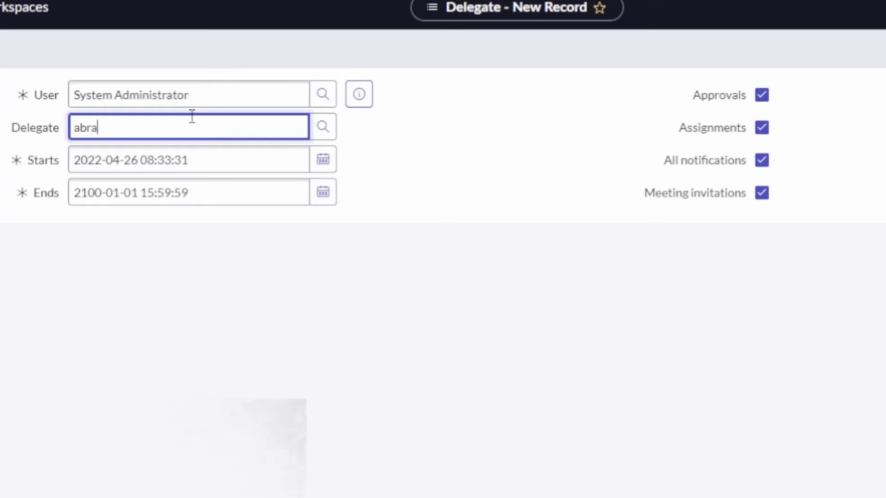
text(h)
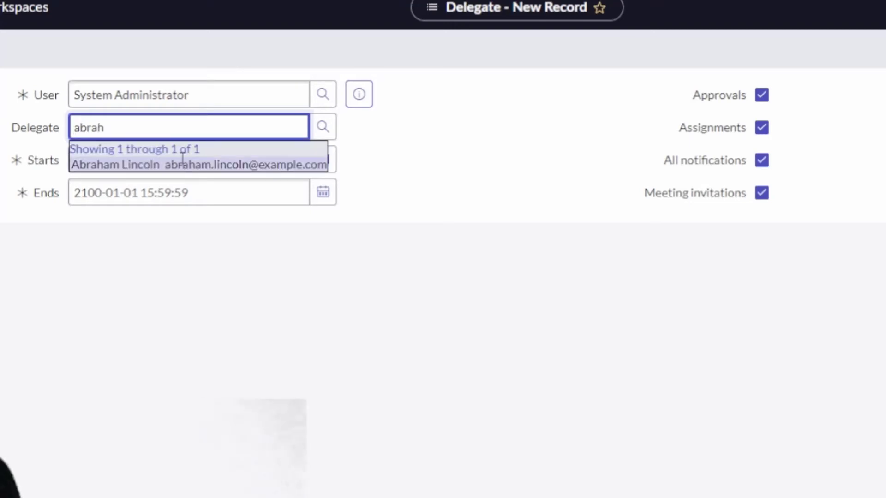
click(182, 164)
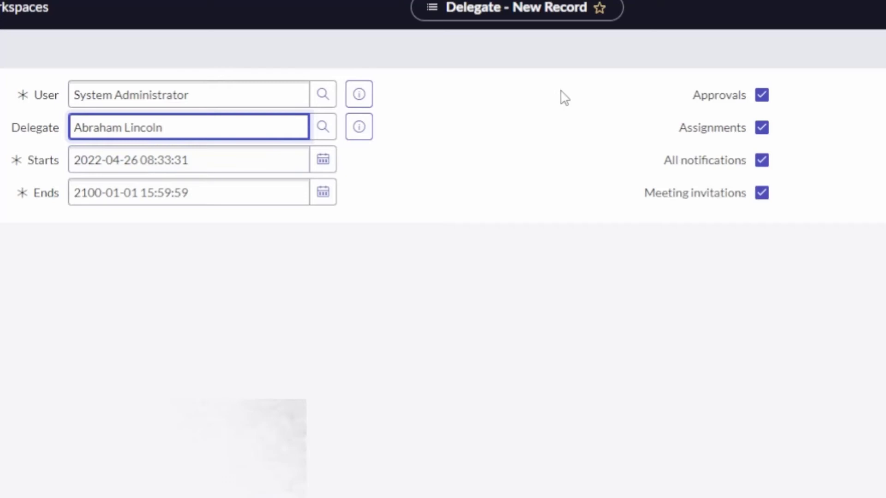
mouse_move(598, 35)
mouse_down()
mouse_move(839, 255)
mouse_move(832, 254)
mouse_up()
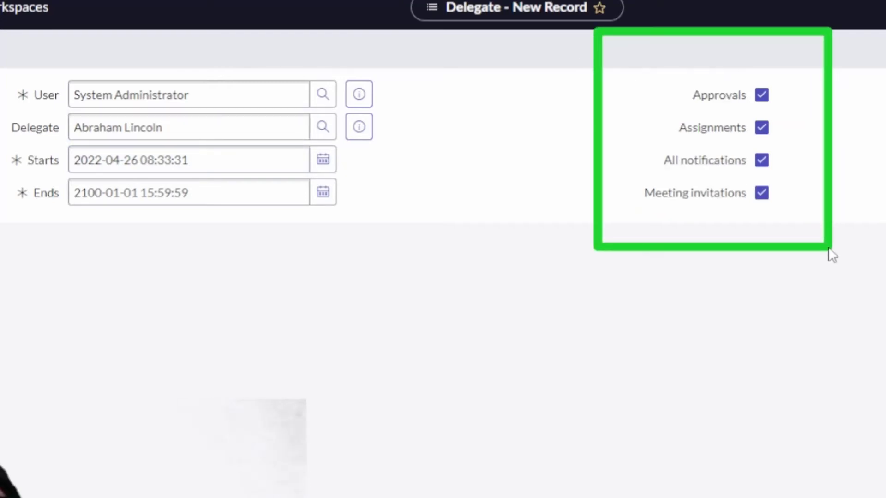
mouse_move(448, 167)
mouse_down()
mouse_move(350, 164)
mouse_move(371, 188)
mouse_up()
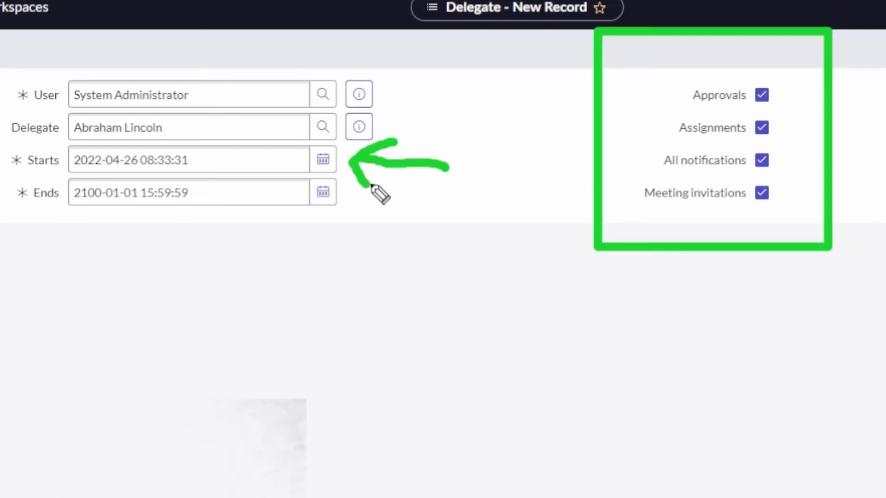
key(e)
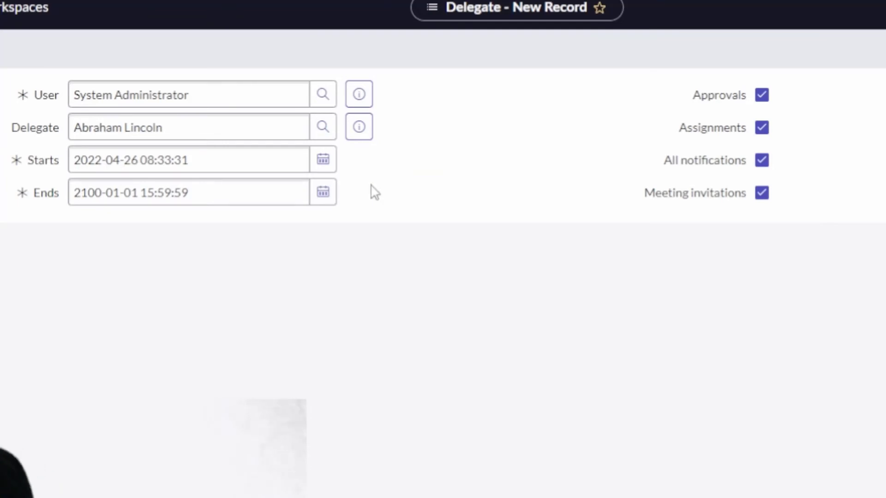
- Discard the unsaved delegate form and confirm Leave to return to the profile
click(11, 69)
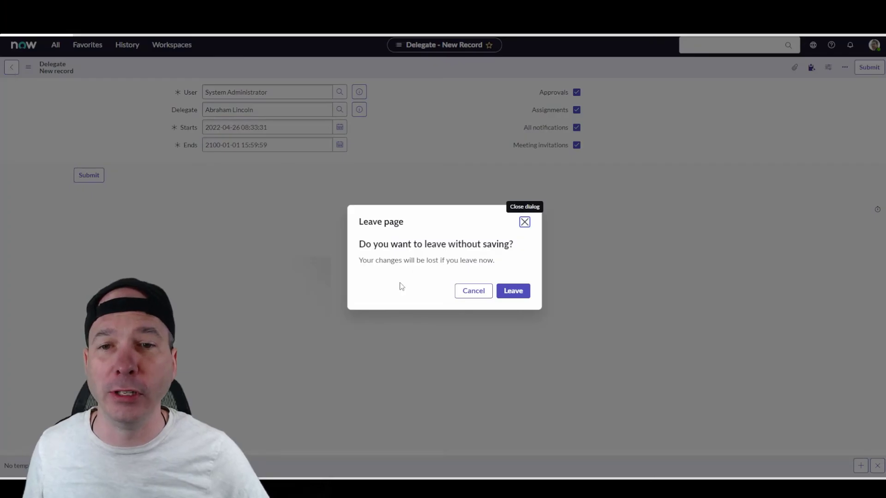
click(513, 290)
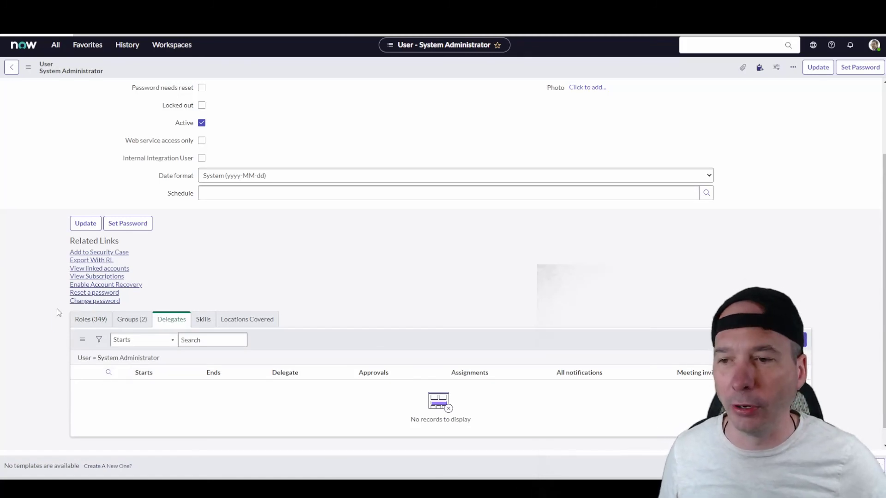
drag(55, 308, 353, 440)
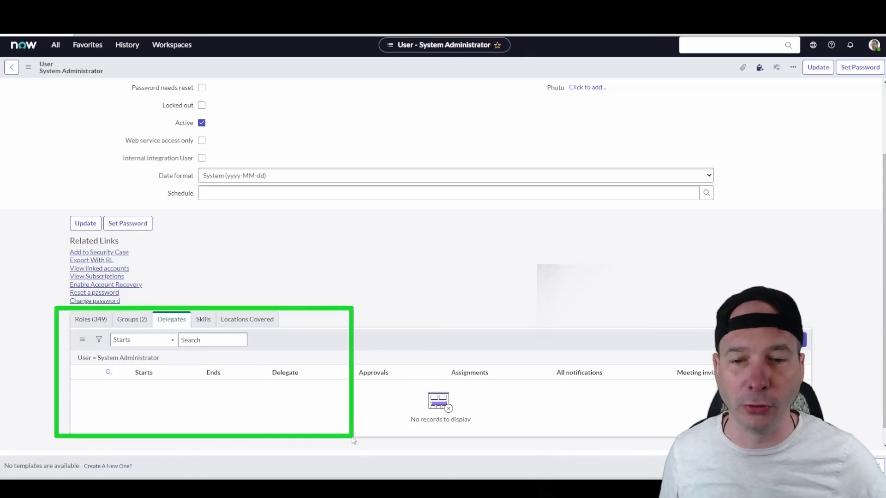